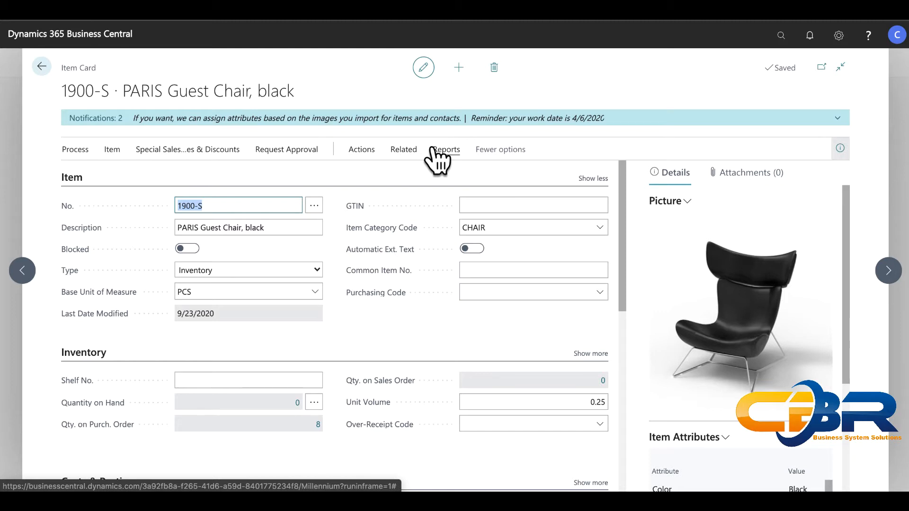
# Open the cross-reference entries of item 1900-S and sort them in ascending order by cross-reference type.
pyautogui.click(404, 150)
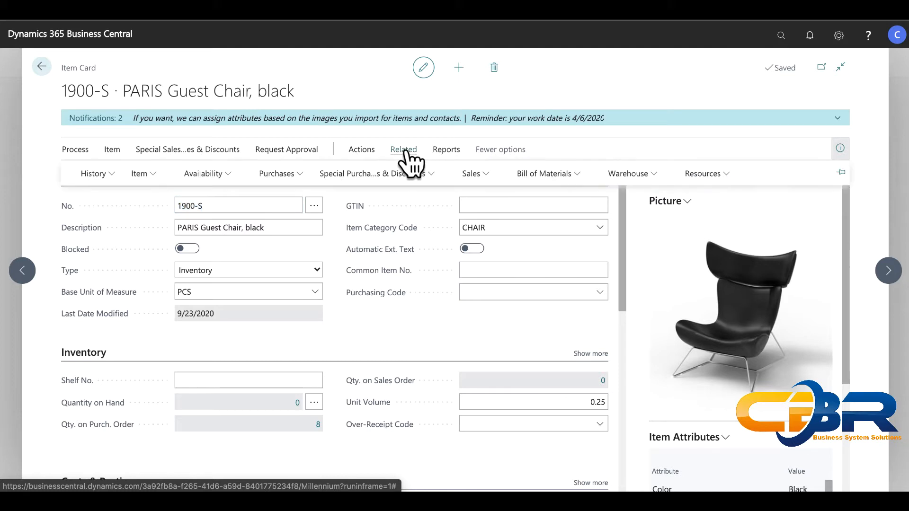
pyautogui.click(158, 184)
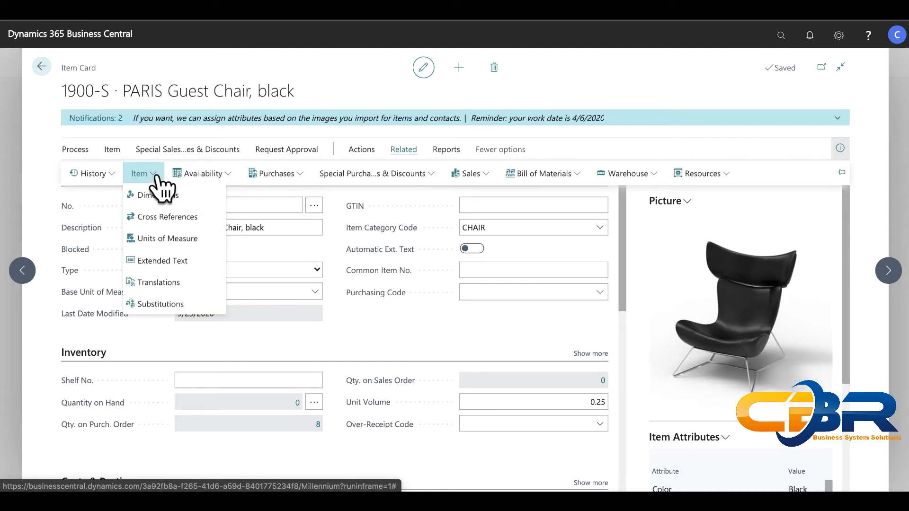
pyautogui.click(187, 219)
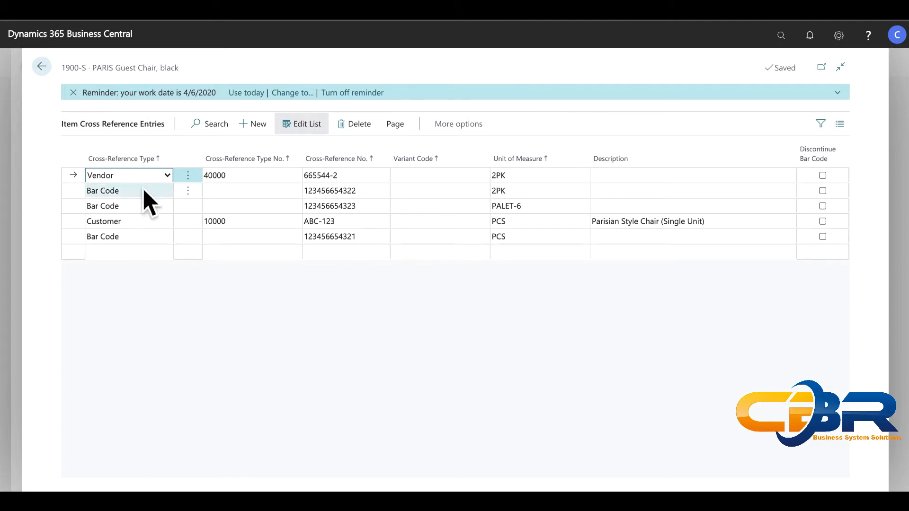
pyautogui.click(162, 156)
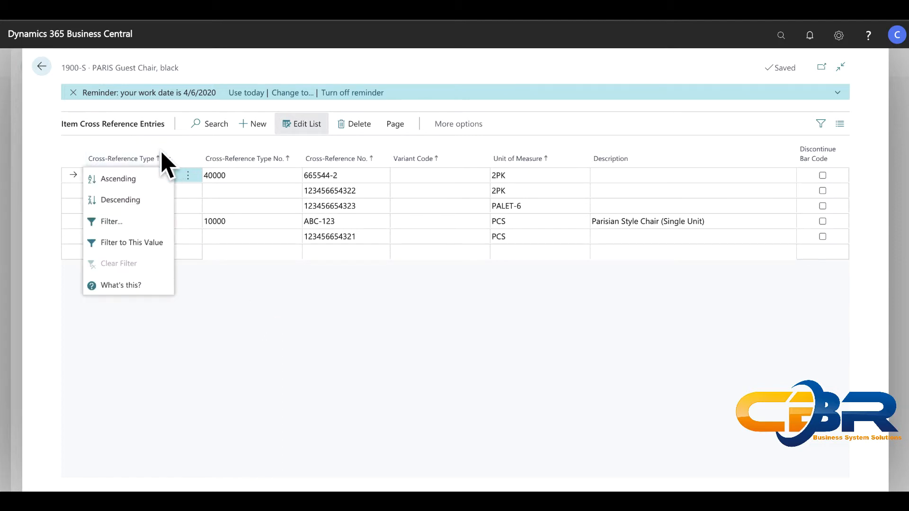
pyautogui.click(142, 180)
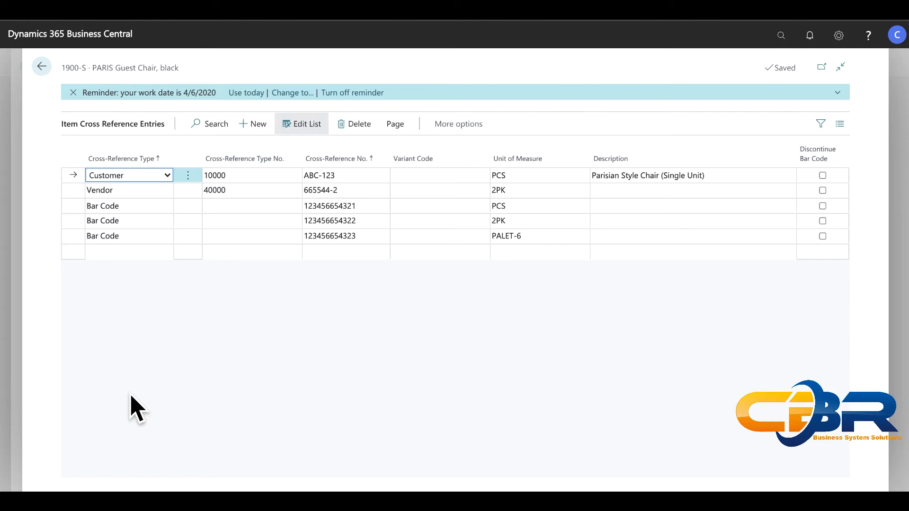
# Leave the cross references and review the units of measure set up for the PARIS Guest Chair item.
pyautogui.click(42, 67)
pyautogui.click(404, 150)
pyautogui.click(142, 174)
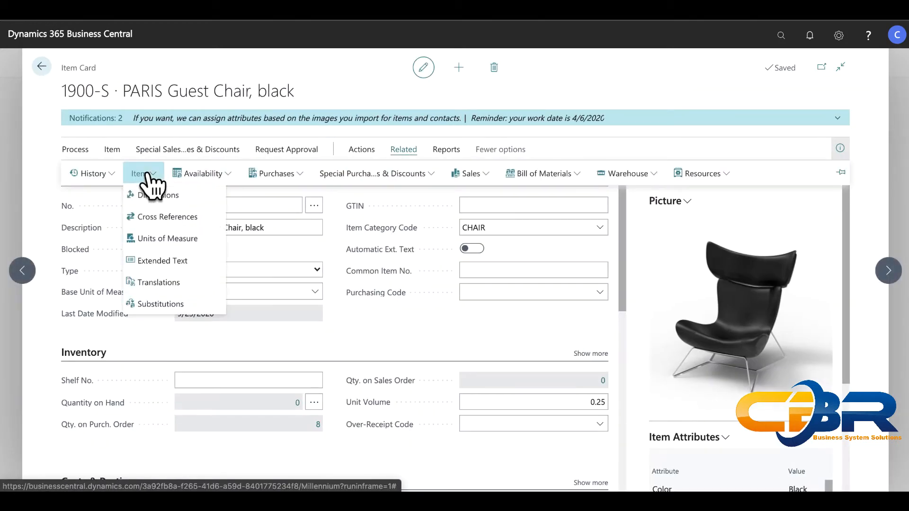
pyautogui.click(213, 246)
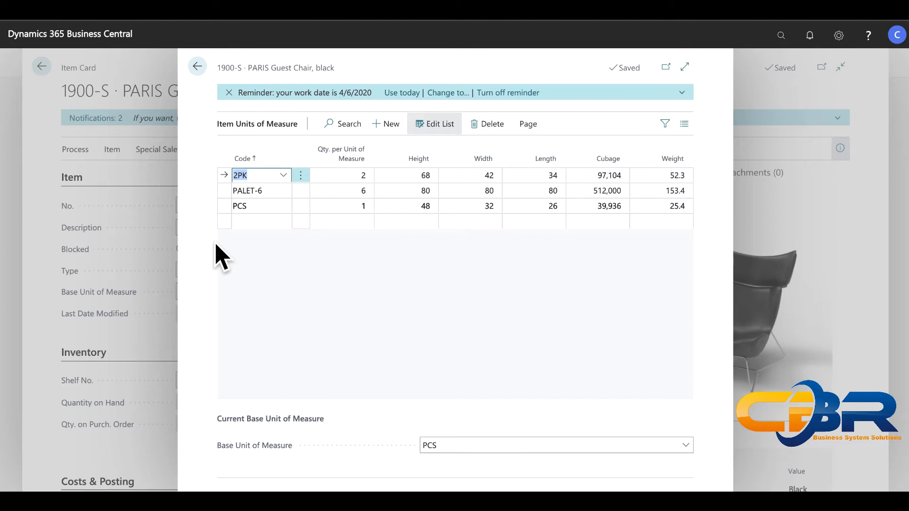
pyautogui.click(197, 66)
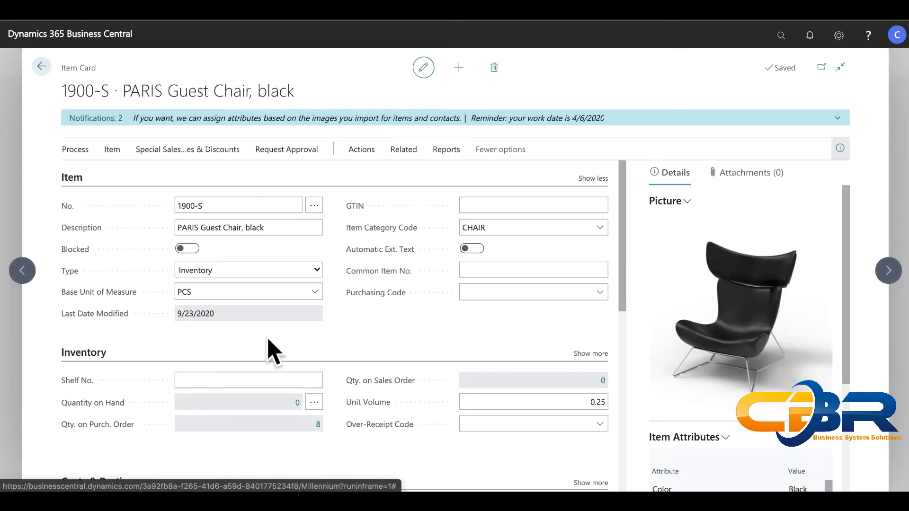
# Reopen the guest chair's cross references, sort them by type in ascending order again, and close the item after reviewing them.
pyautogui.click(402, 153)
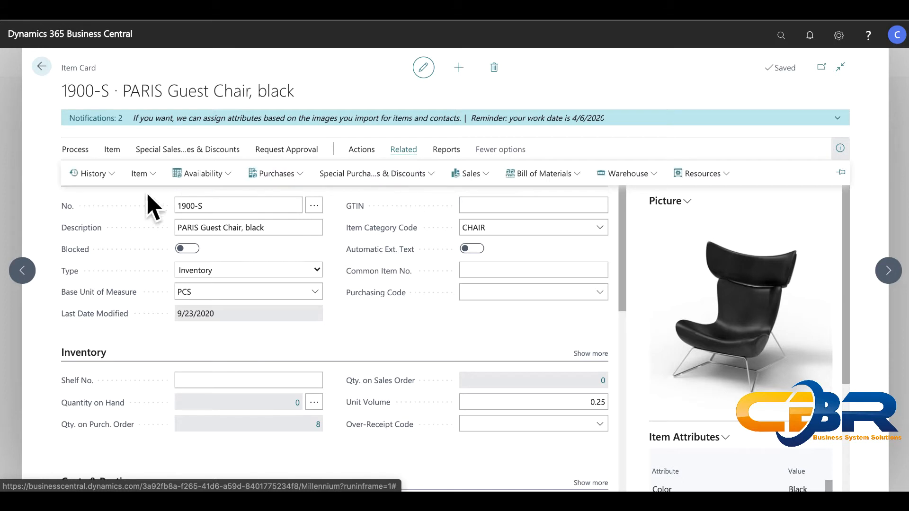
pyautogui.click(144, 176)
pyautogui.click(168, 222)
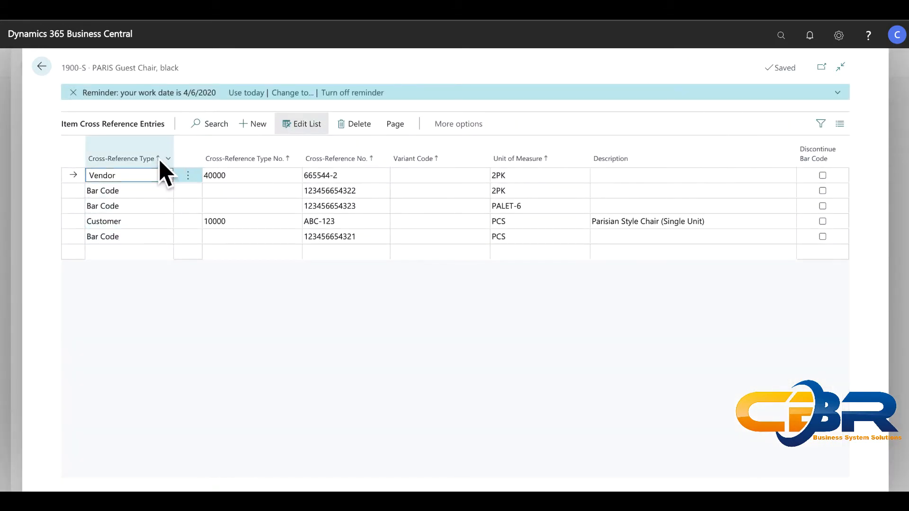
pyautogui.click(160, 160)
pyautogui.click(142, 179)
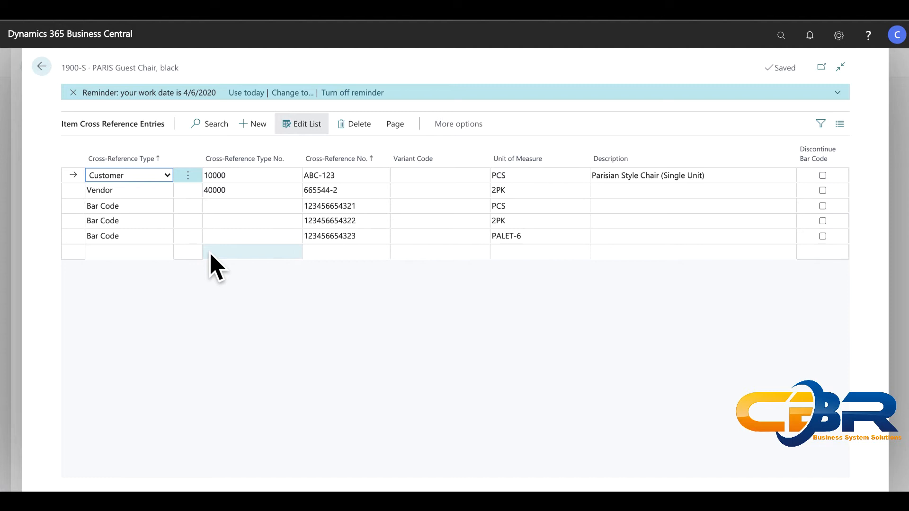
pyautogui.click(41, 66)
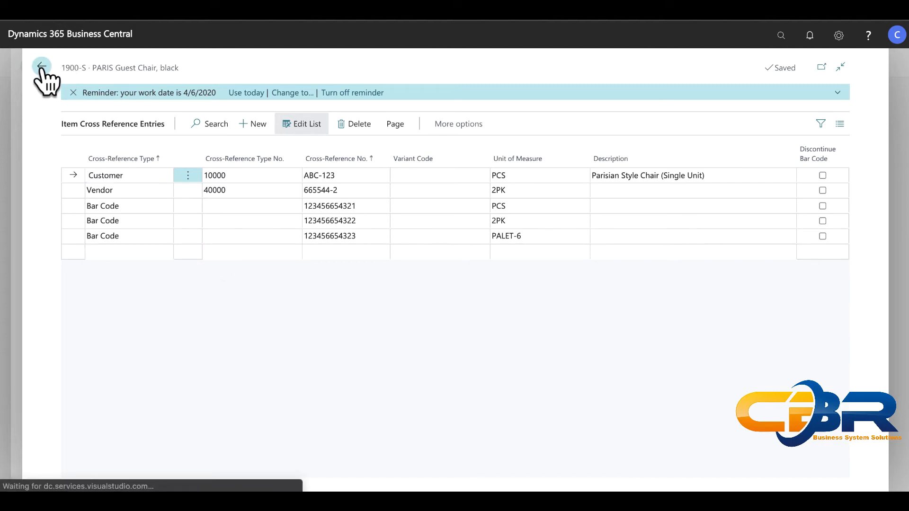
pyautogui.click(42, 67)
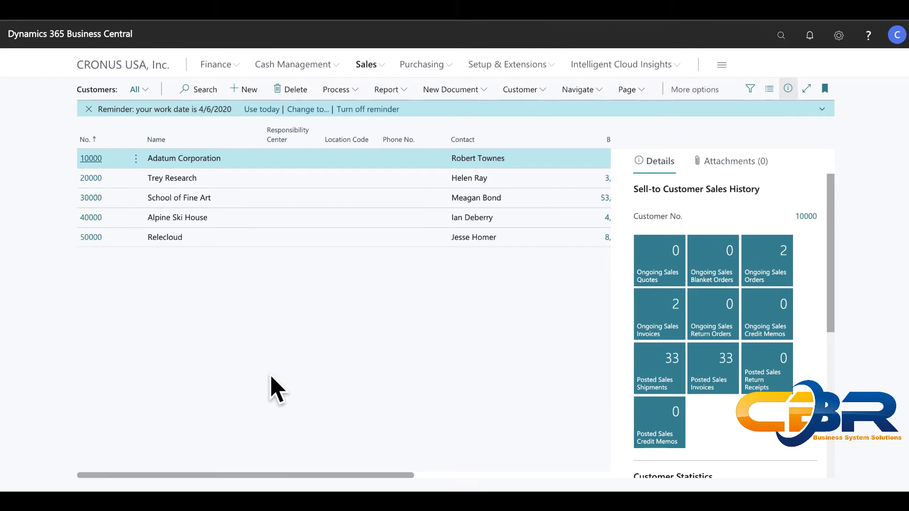
# Review the item cross references of customer Adatum Corporation and return to the customer list.
pyautogui.click(92, 160)
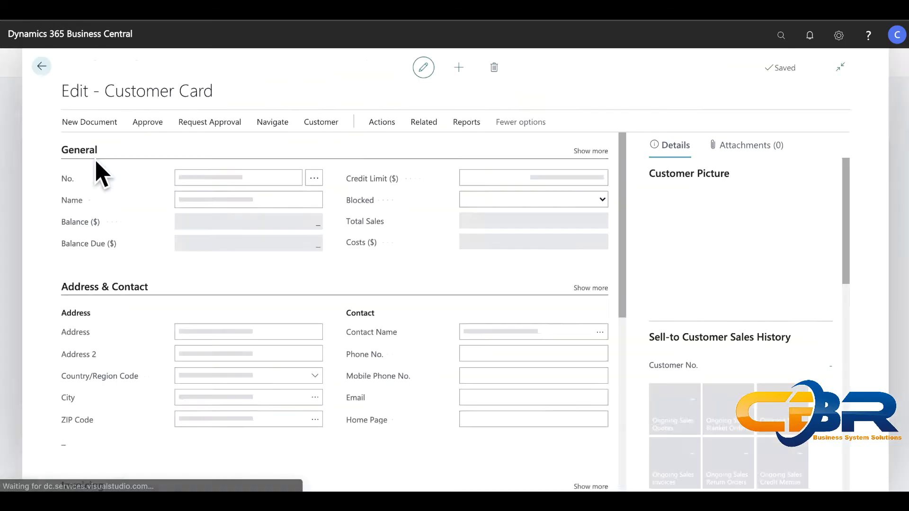
pyautogui.click(378, 149)
pyautogui.click(122, 174)
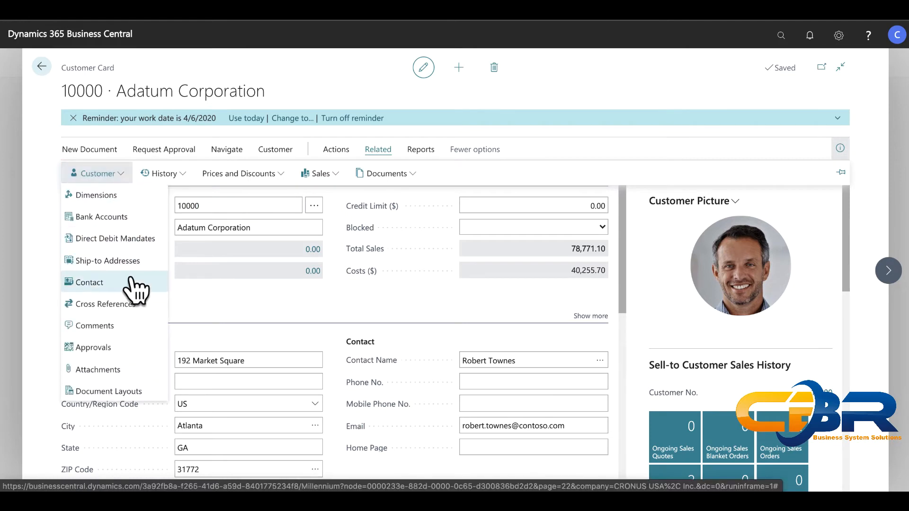
pyautogui.click(147, 305)
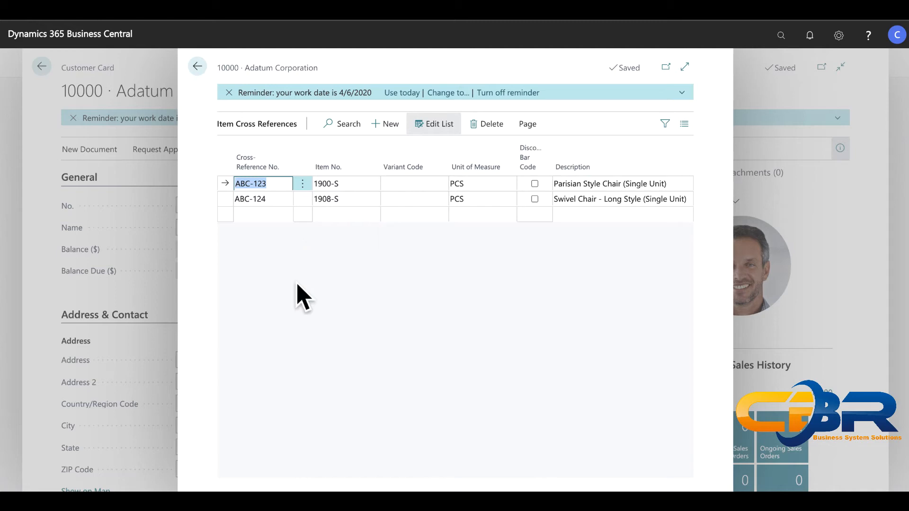
pyautogui.click(198, 66)
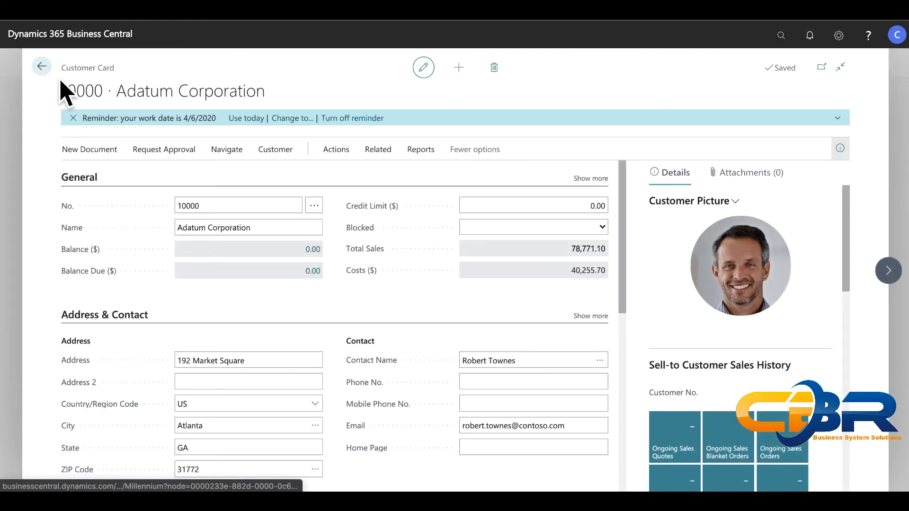
pyautogui.click(42, 67)
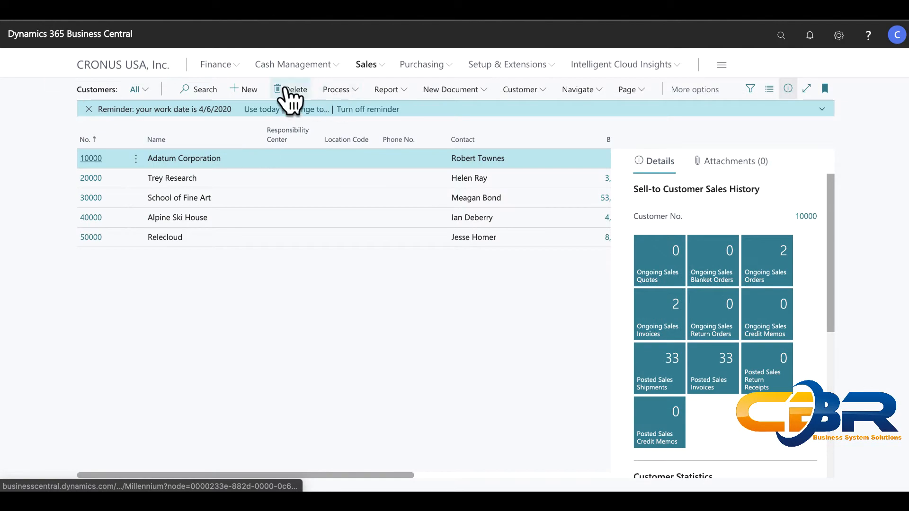
# Go to the vendor list and review the item cross references of vendor Wide World Importers.
pyautogui.click(423, 67)
pyautogui.click(94, 89)
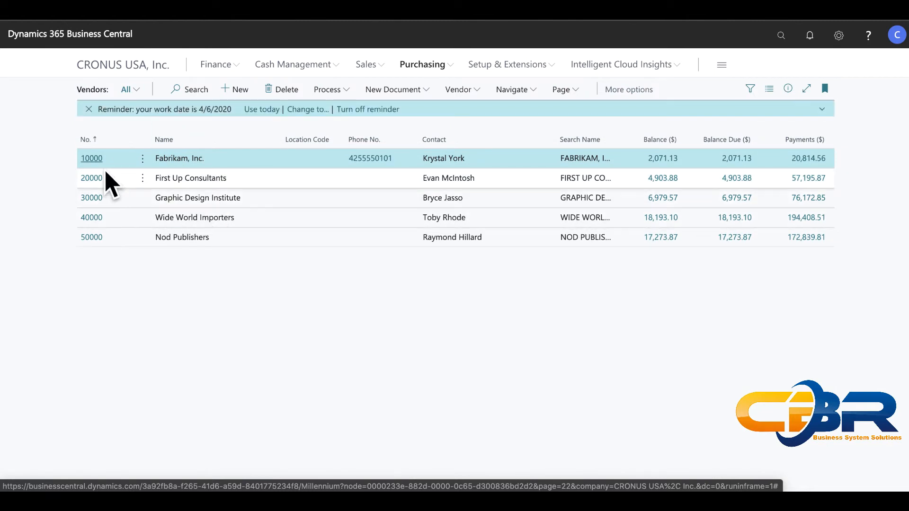
pyautogui.click(89, 218)
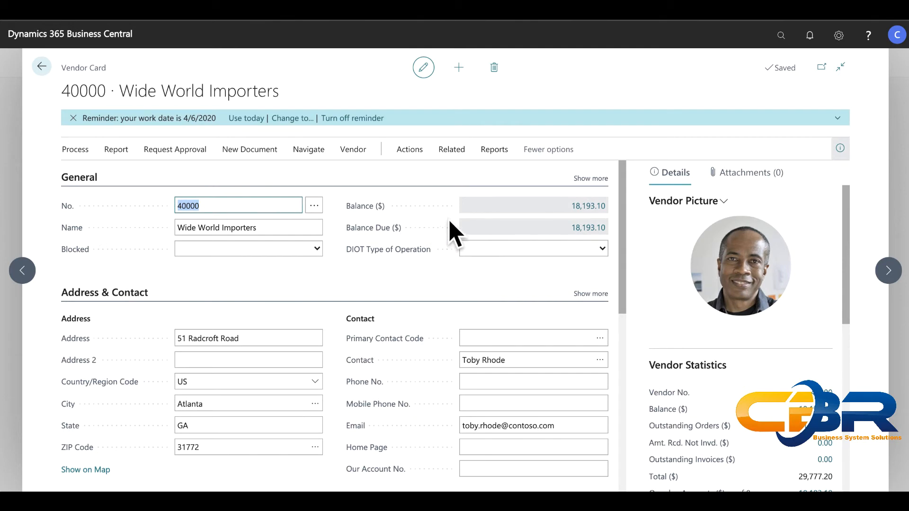
pyautogui.click(453, 154)
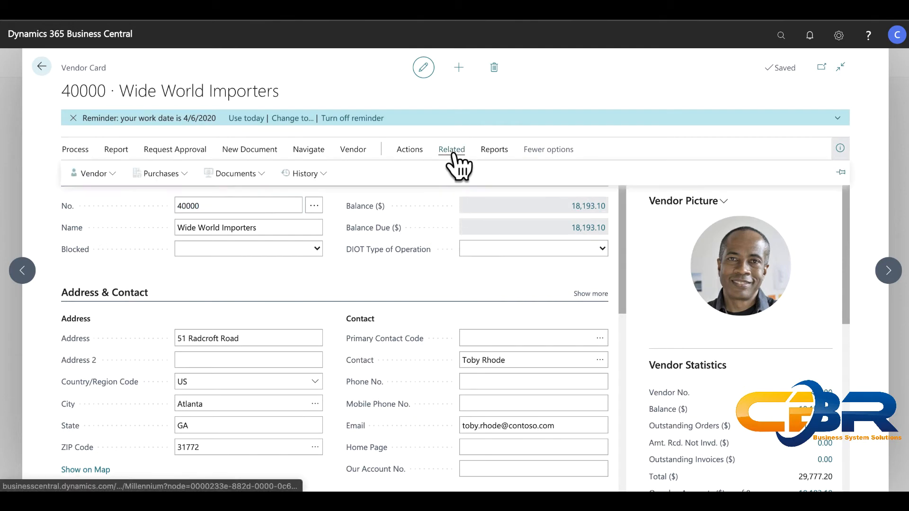
pyautogui.click(110, 174)
pyautogui.click(123, 323)
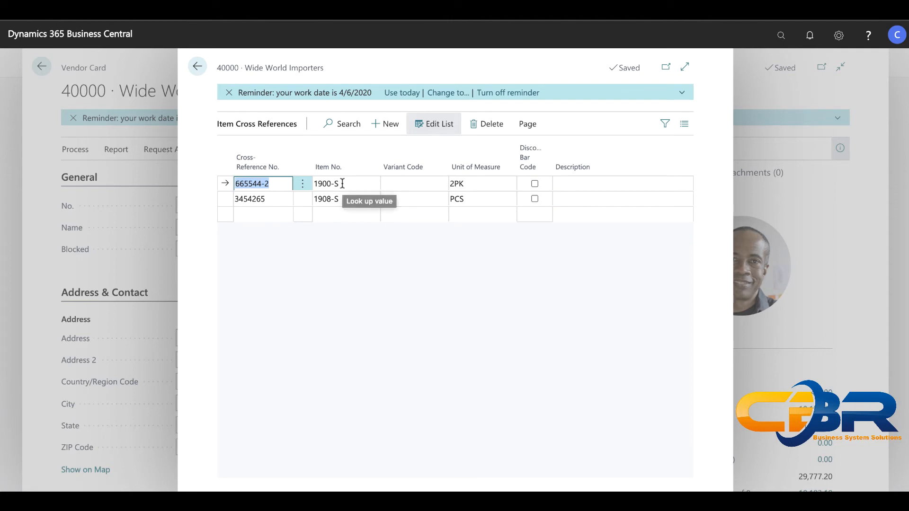
pyautogui.click(197, 66)
pyautogui.click(42, 66)
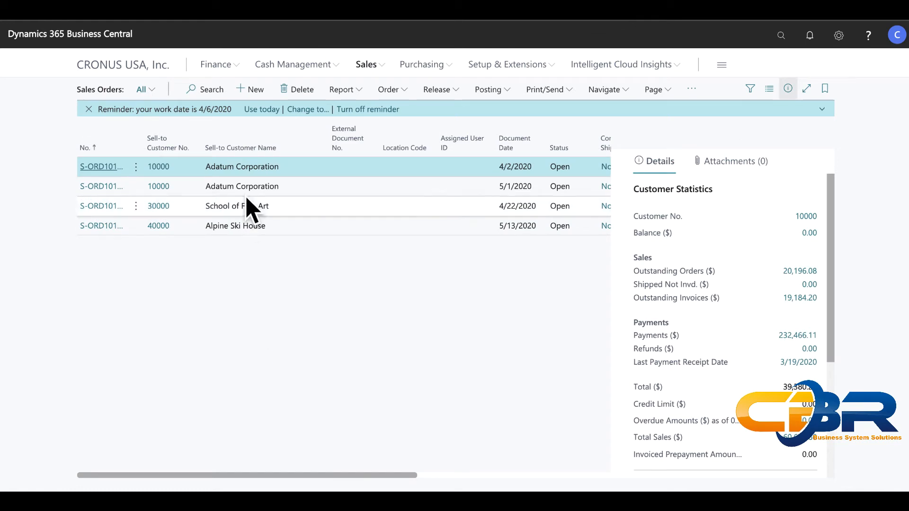
# Create a new sales order for customer Adatum Corporation.
pyautogui.click(247, 109)
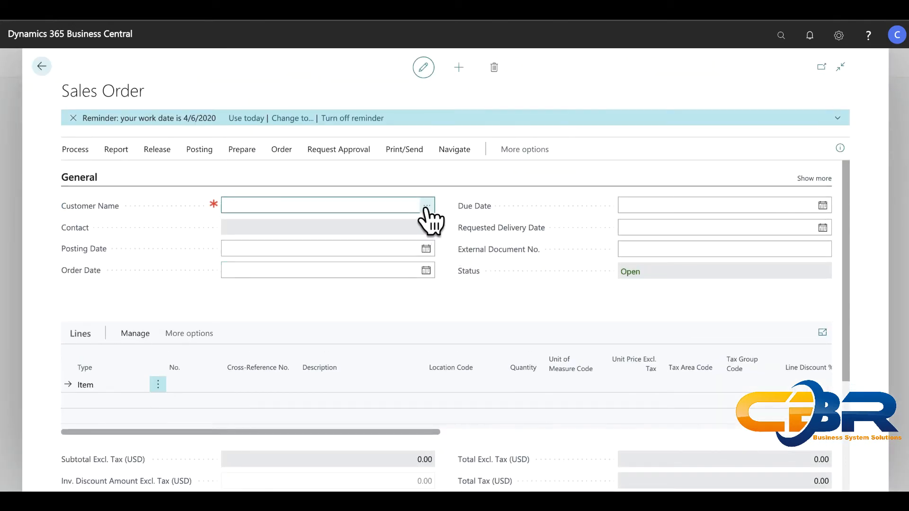
pyautogui.click(426, 207)
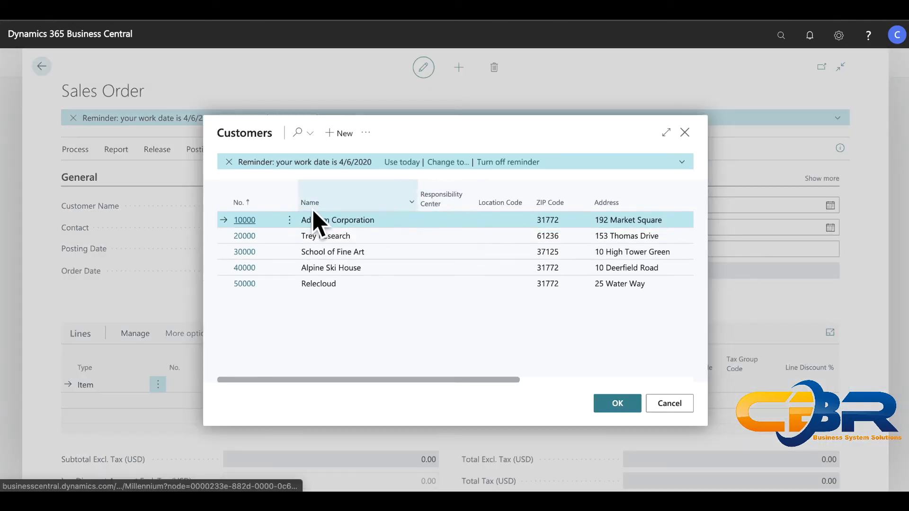
pyautogui.click(244, 221)
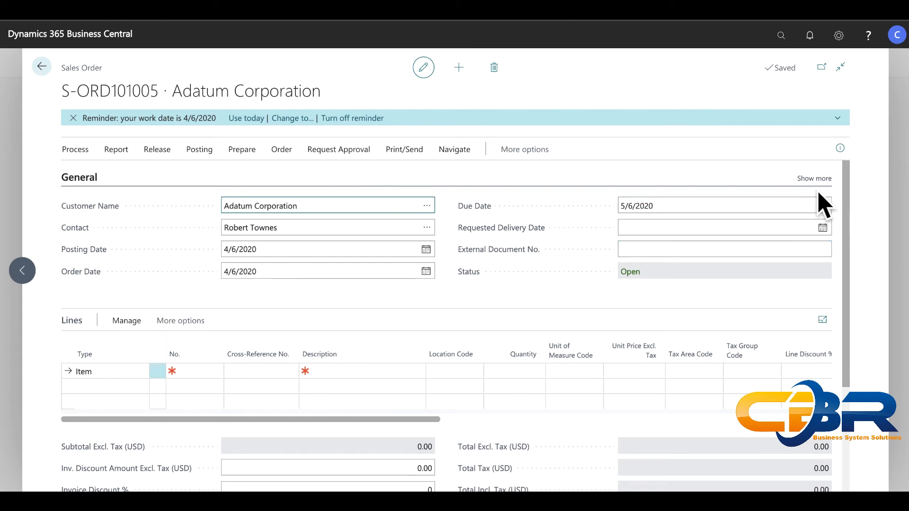
# Expand the sales order's general details, look through the additional fields, and collapse them again.
pyautogui.click(814, 179)
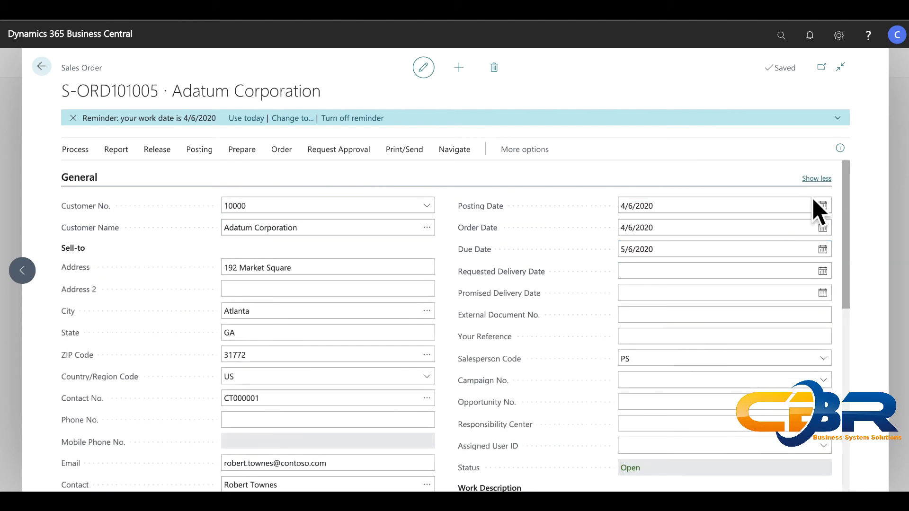
pyautogui.scroll(-4, 746, 343)
pyautogui.scroll(-3, 747, 350)
pyautogui.scroll(7, 747, 350)
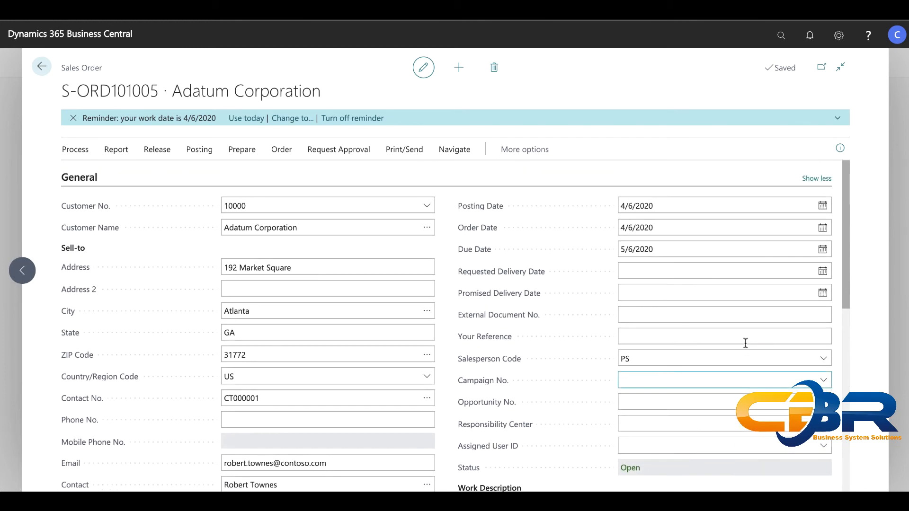
pyautogui.click(815, 180)
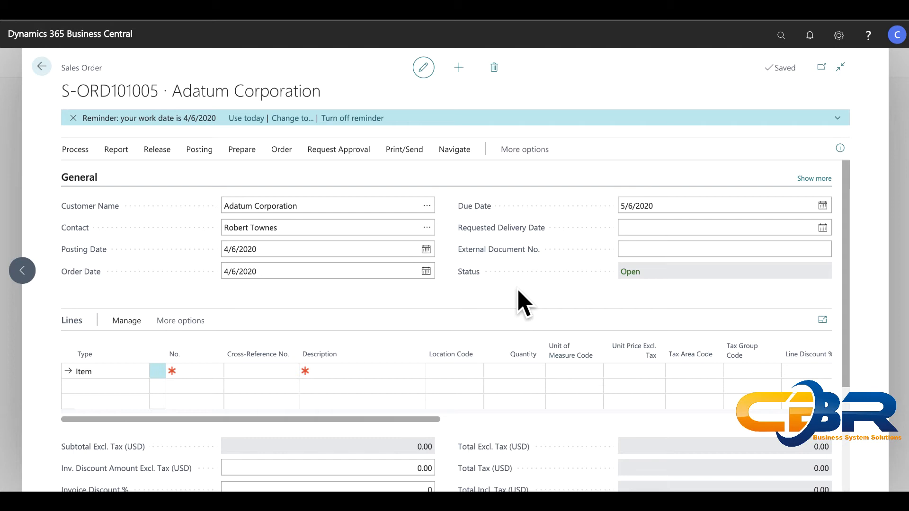
# Look up the available items and the customer's cross references for the first order line without selecting an entry.
pyautogui.click(194, 372)
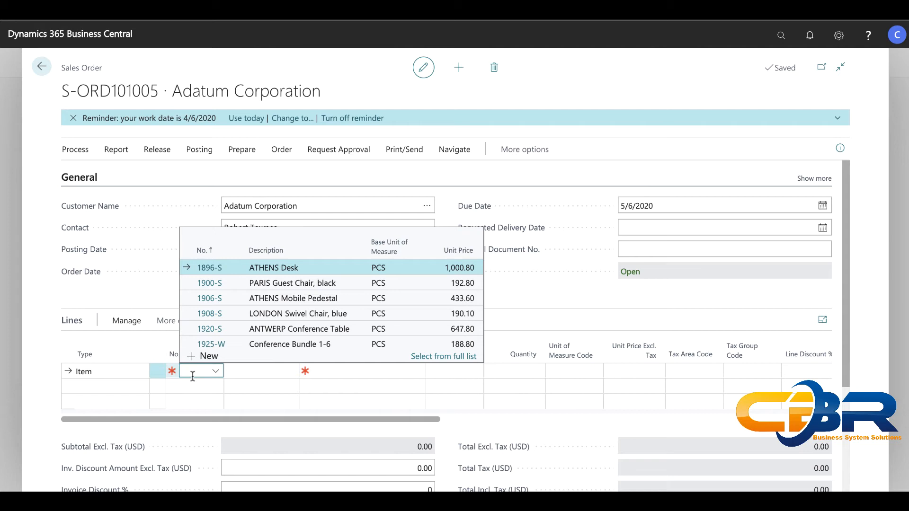
pyautogui.click(244, 371)
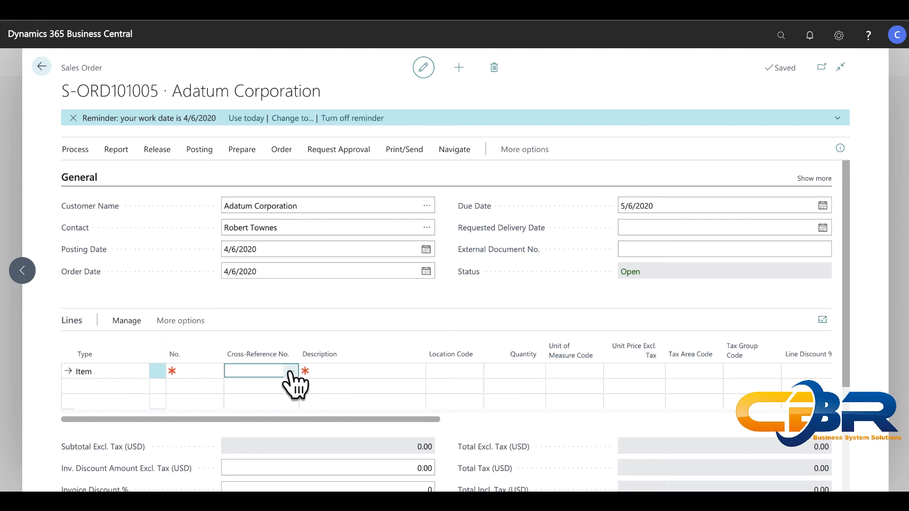
pyautogui.click(291, 371)
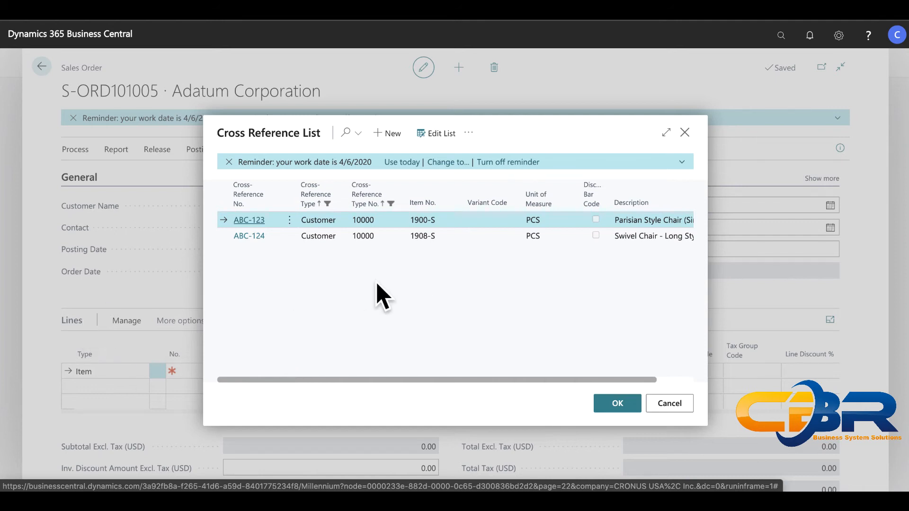
pyautogui.click(653, 411)
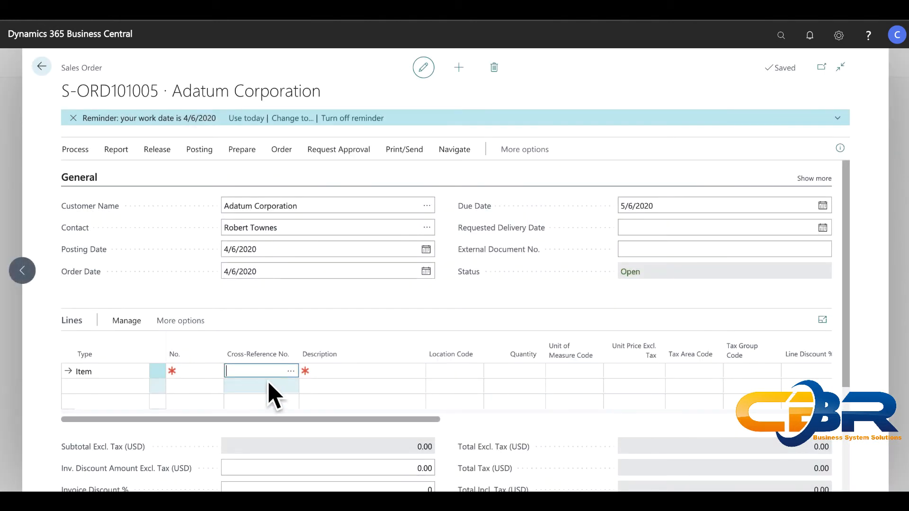
# Fill in the first sales order line with cross-reference number ABC-123 and a quantity of 2.
pyautogui.write('abc-123')
pyautogui.press('Tab')
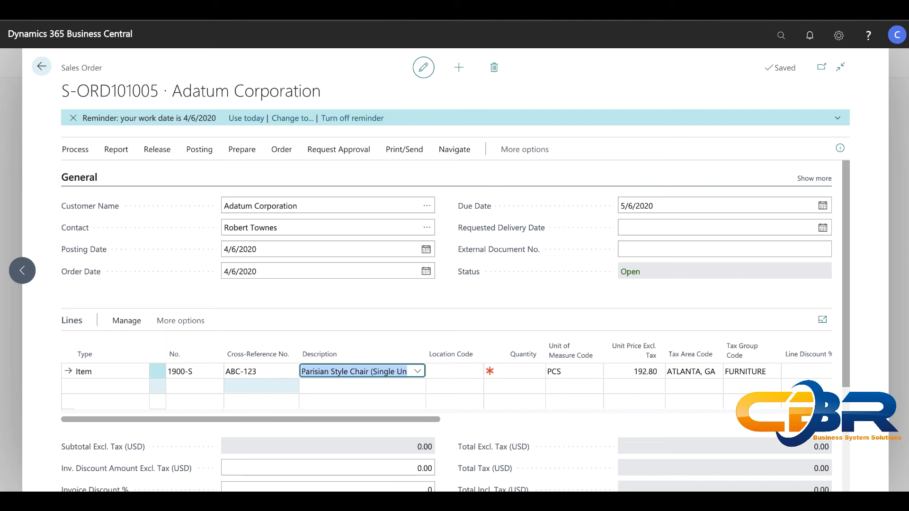
pyautogui.press('Tab')
pyautogui.press('Tab')
pyautogui.write('2')
pyautogui.press('Tab')
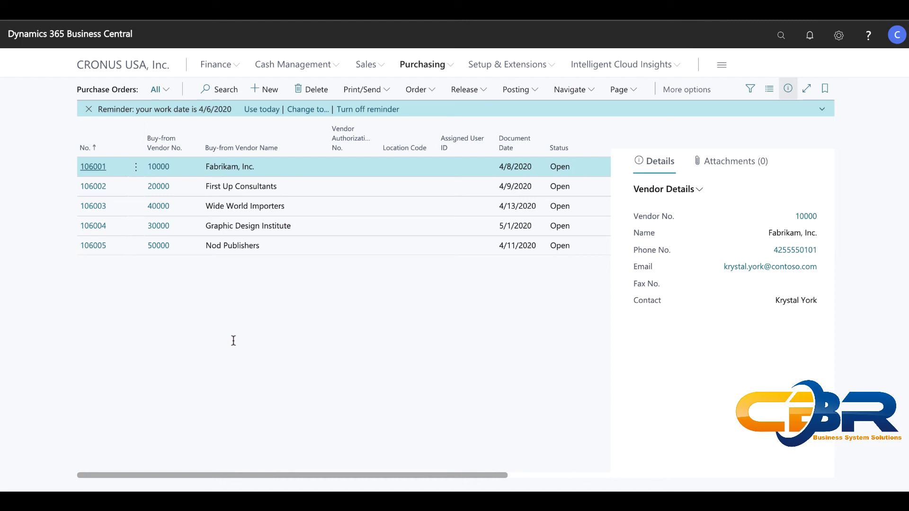
# Create a new purchase order for vendor Wide World Importers.
pyautogui.click(269, 97)
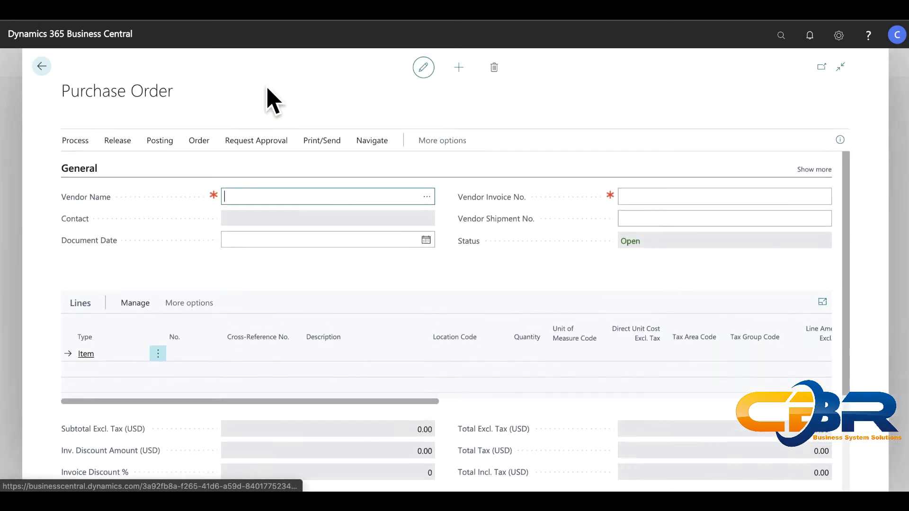
pyautogui.click(426, 206)
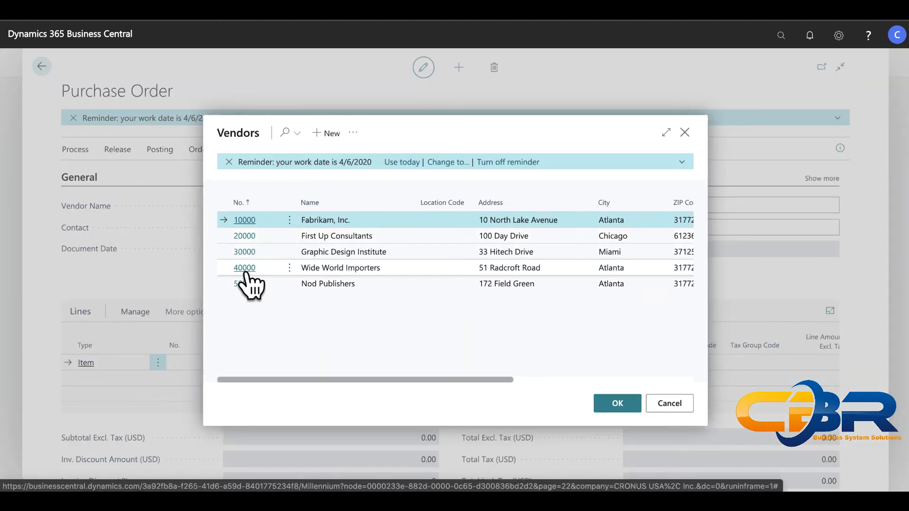
pyautogui.click(246, 273)
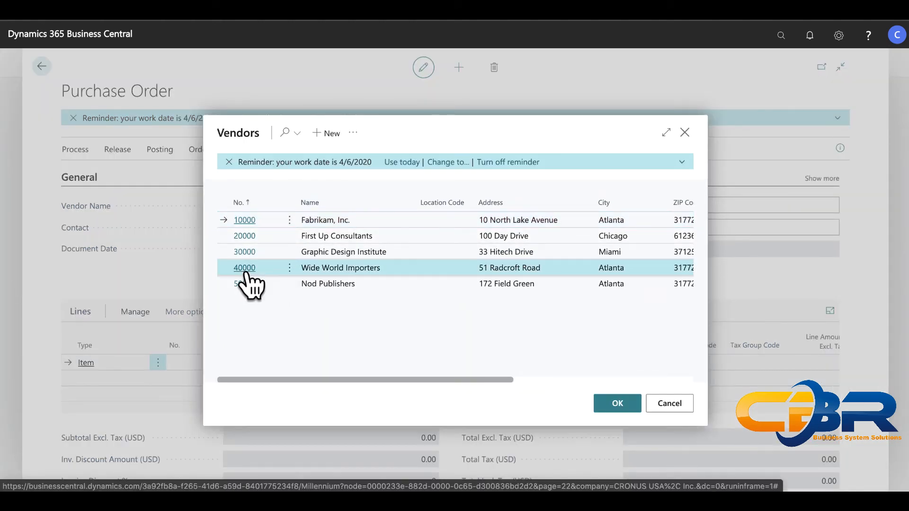
pyautogui.click(246, 273)
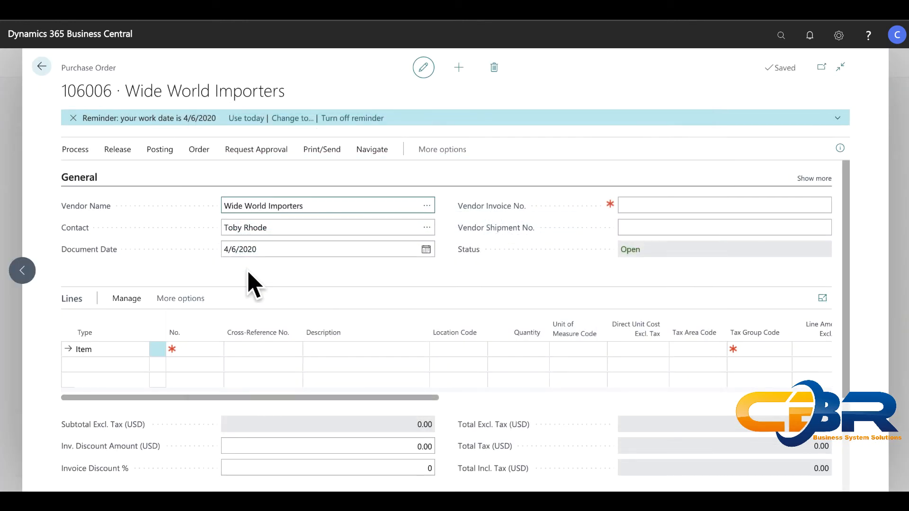
# Fill in the first purchase order line by choosing cross-reference number 665544-2 from the vendor's cross reference list.
pyautogui.click(201, 349)
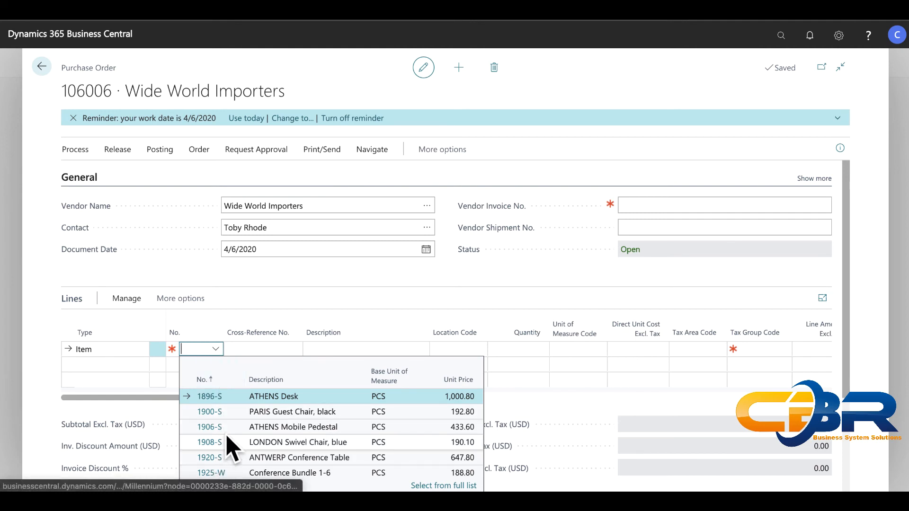
pyautogui.click(247, 349)
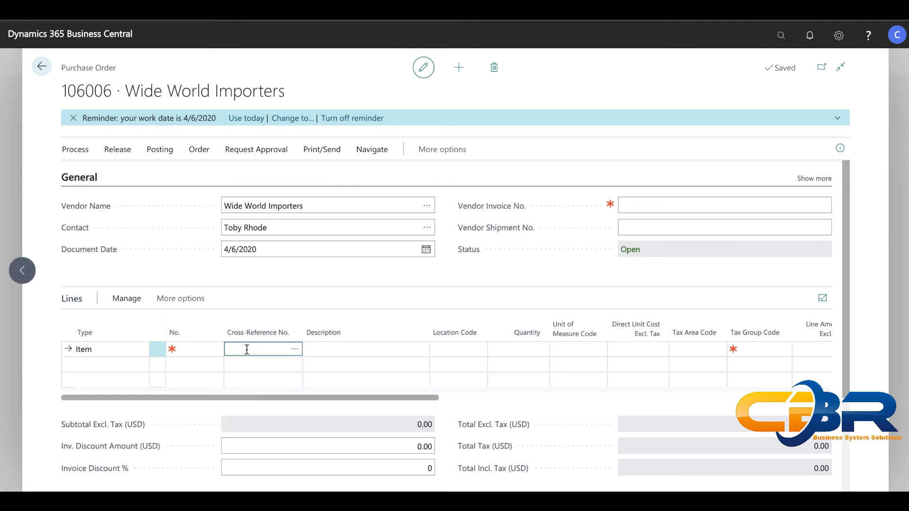
pyautogui.click(294, 349)
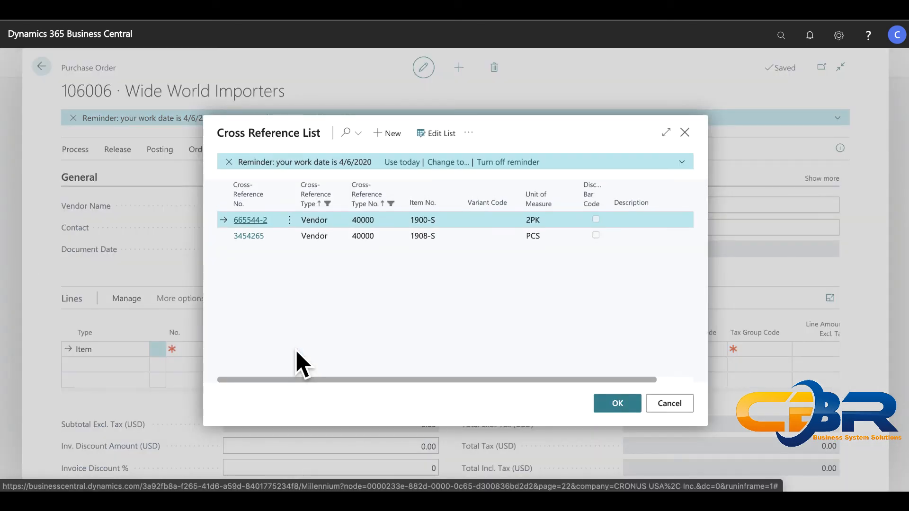
pyautogui.click(618, 403)
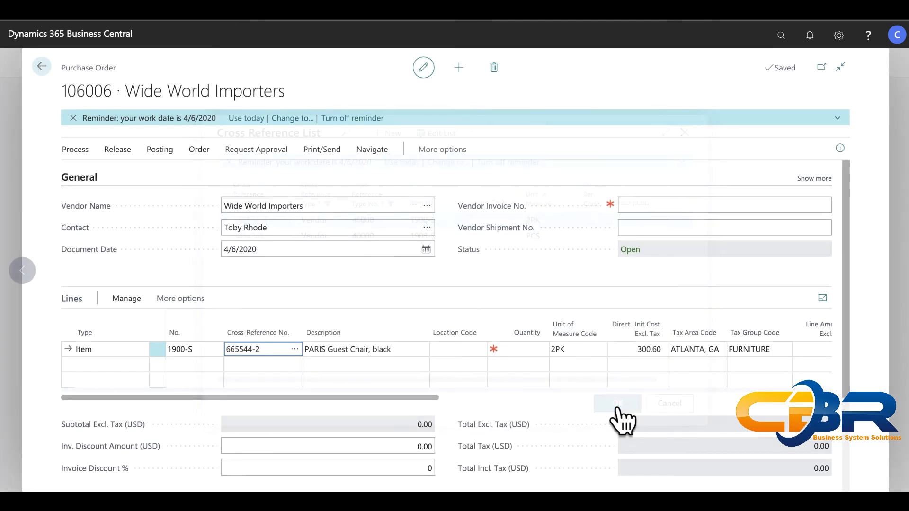